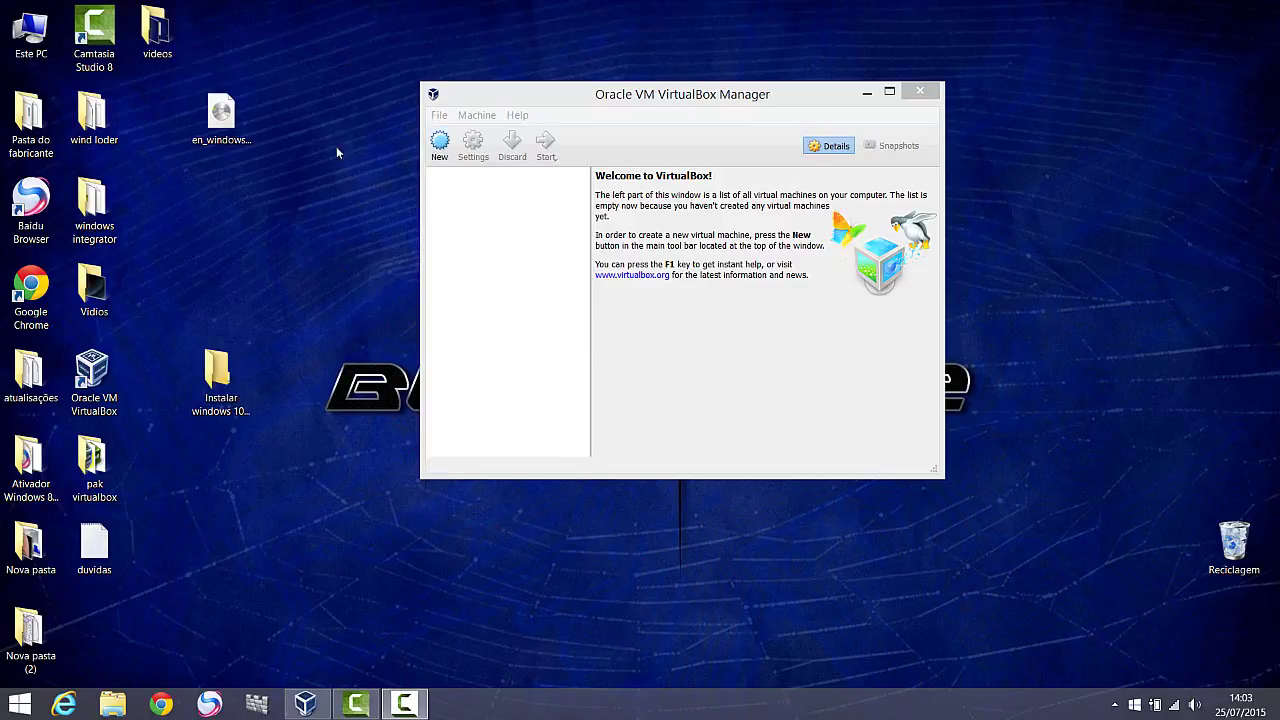
click(224, 120)
click(283, 163)
click(440, 148)
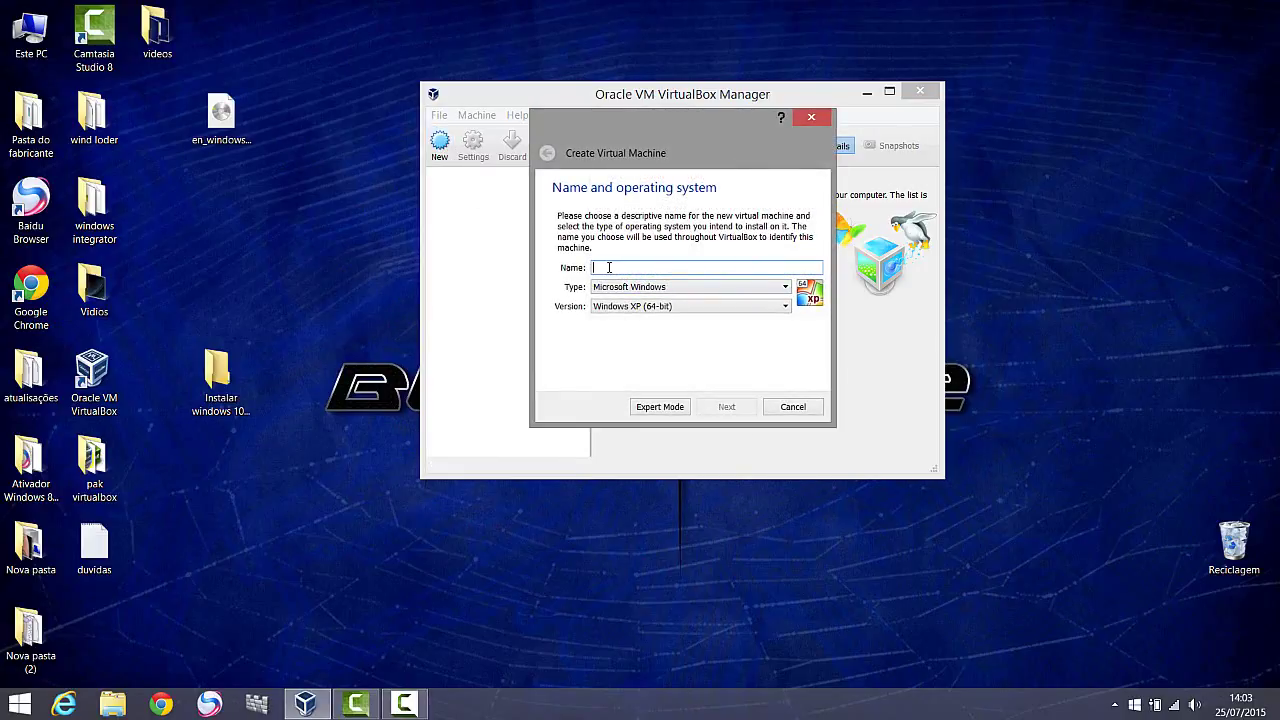
text(teste)
click(729, 410)
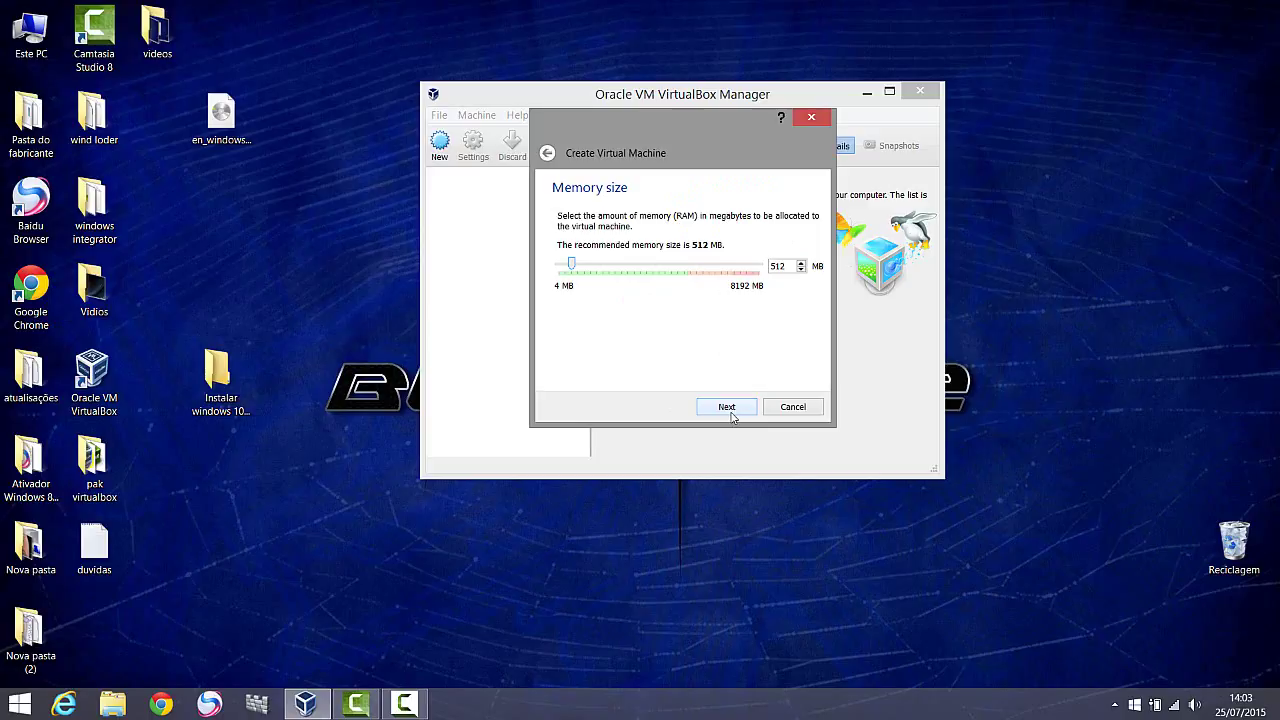
click(815, 118)
Start creating a new Microsoft Windows virtual machine, version Windows XP (64-bit), and try to name it testar
click(440, 145)
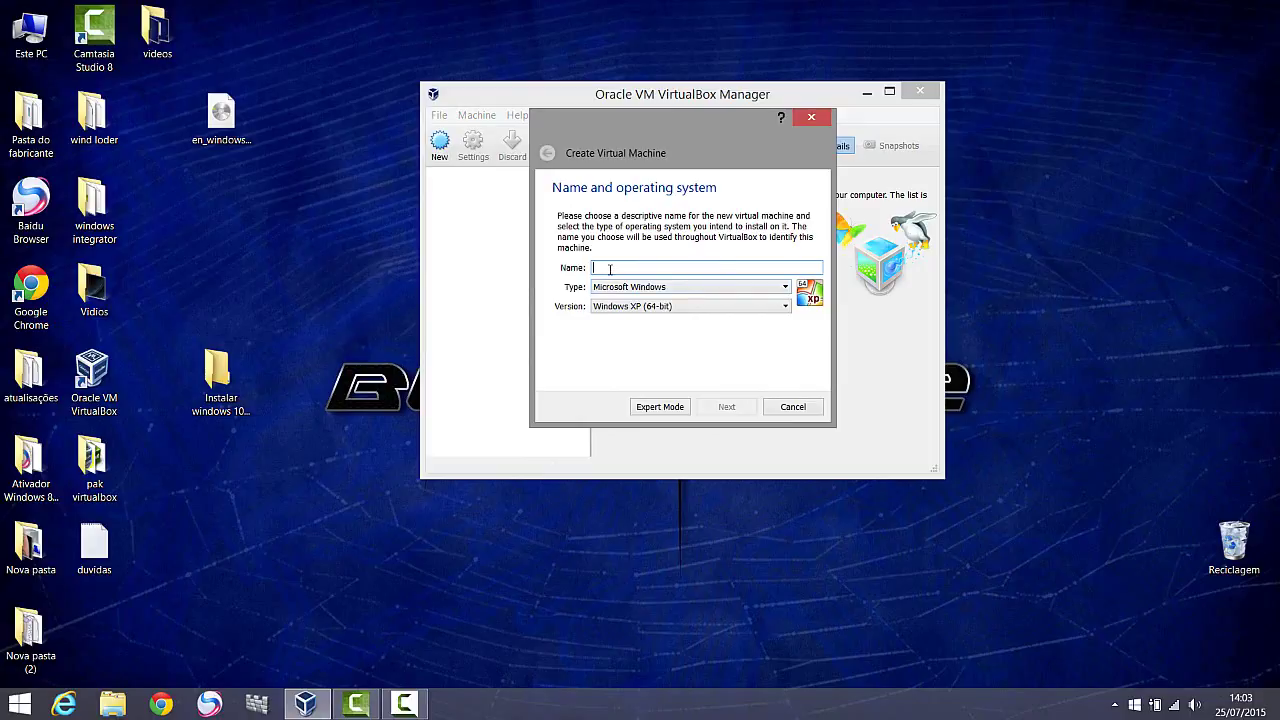
text(testar)
click(723, 414)
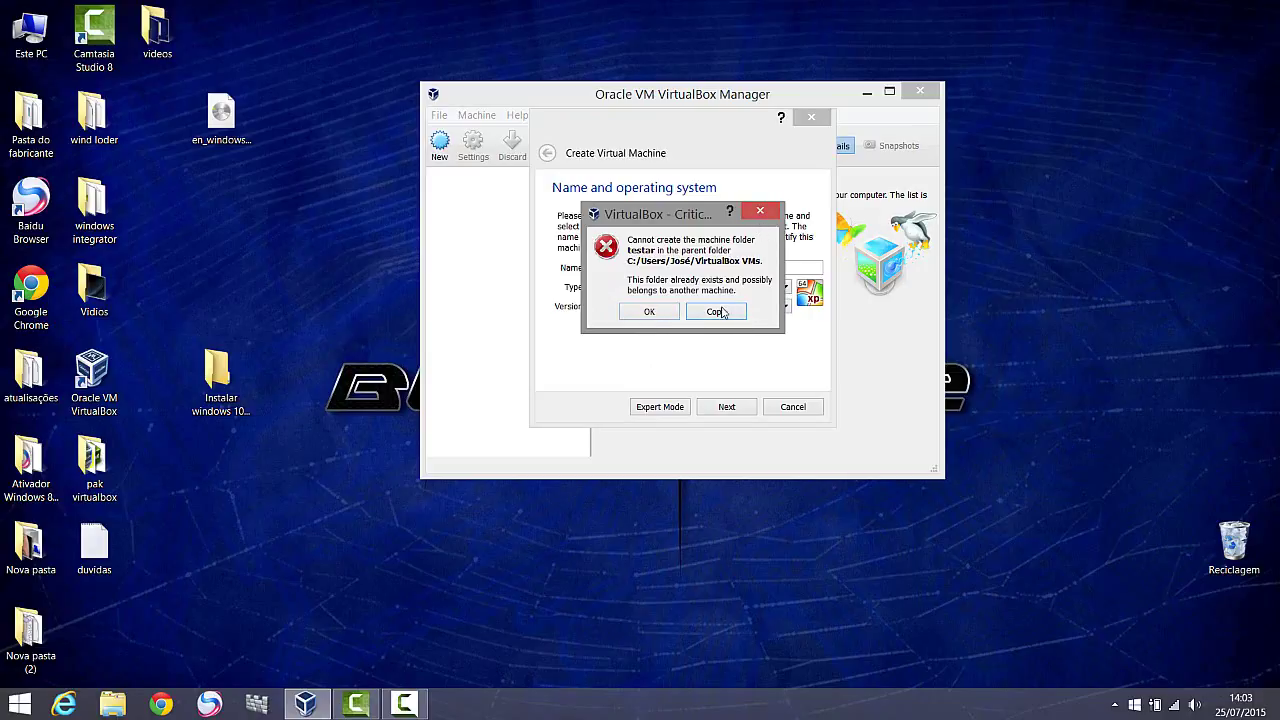
click(649, 313)
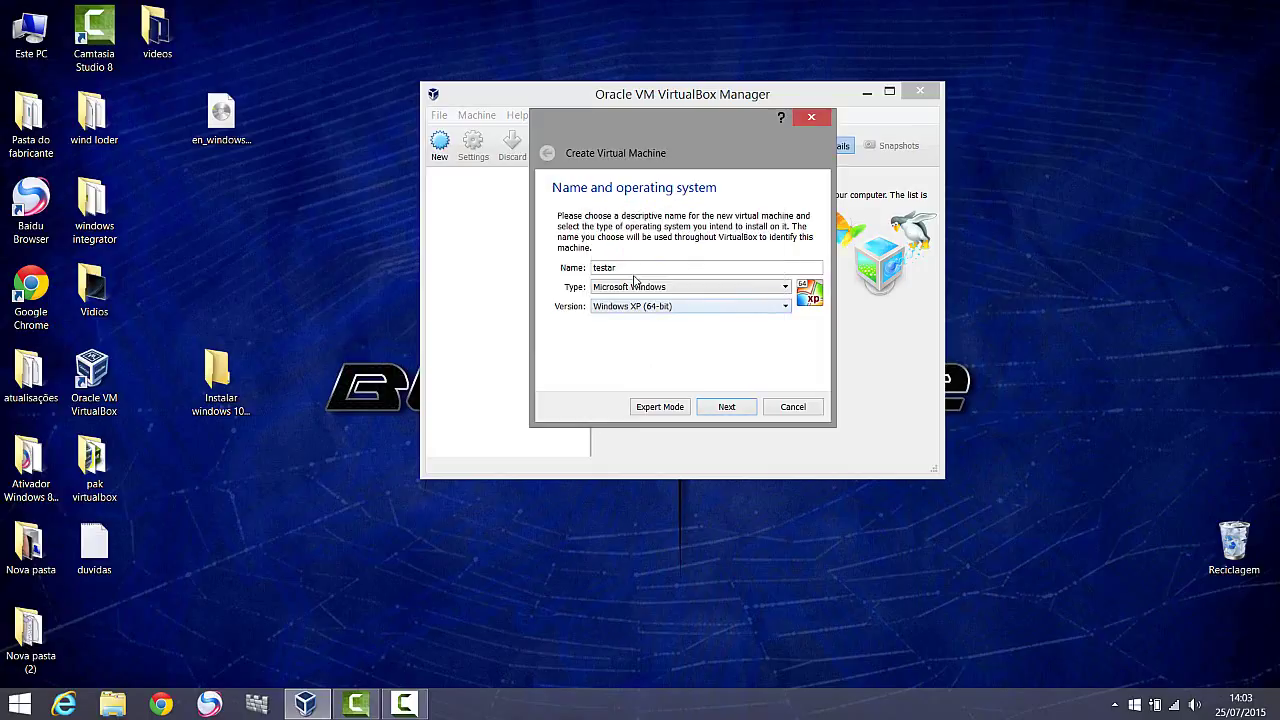
Rename the new virtual machine as teste and allocate about 3113 MB of memory to it
double_click(632, 268)
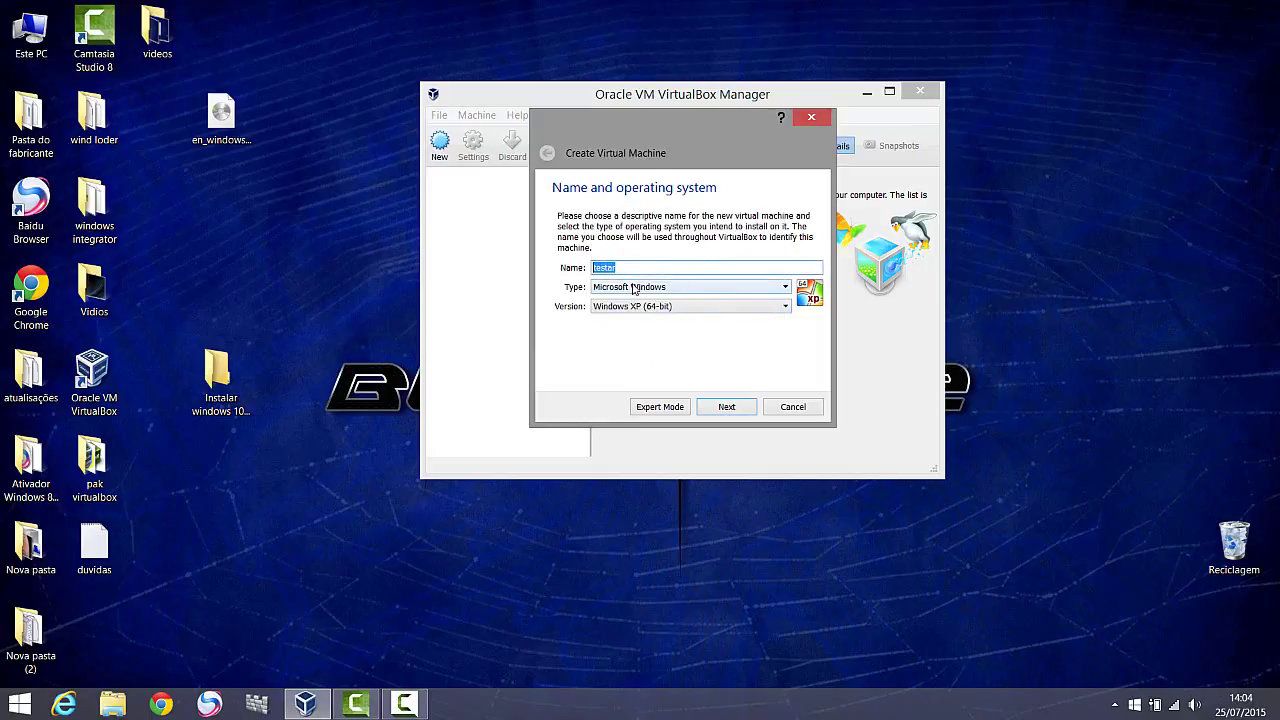
key(BackSpace)
text(t)
click(724, 408)
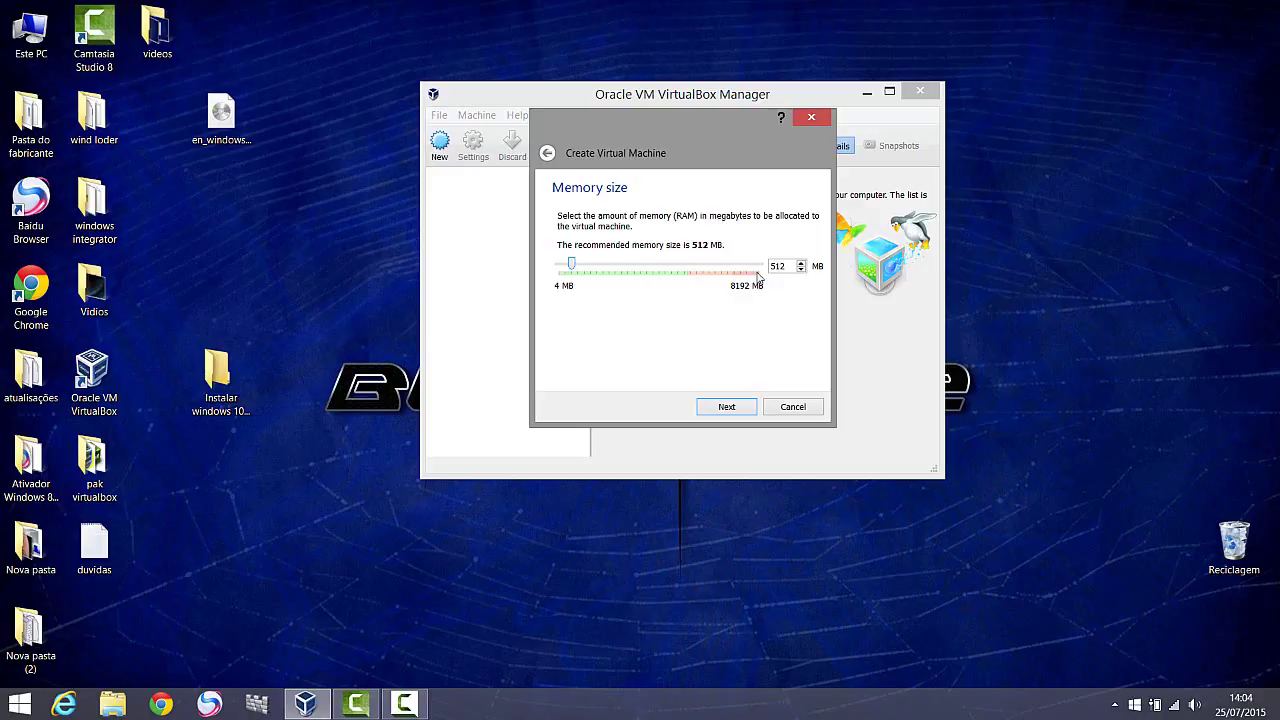
drag(571, 263, 633, 268)
click(729, 410)
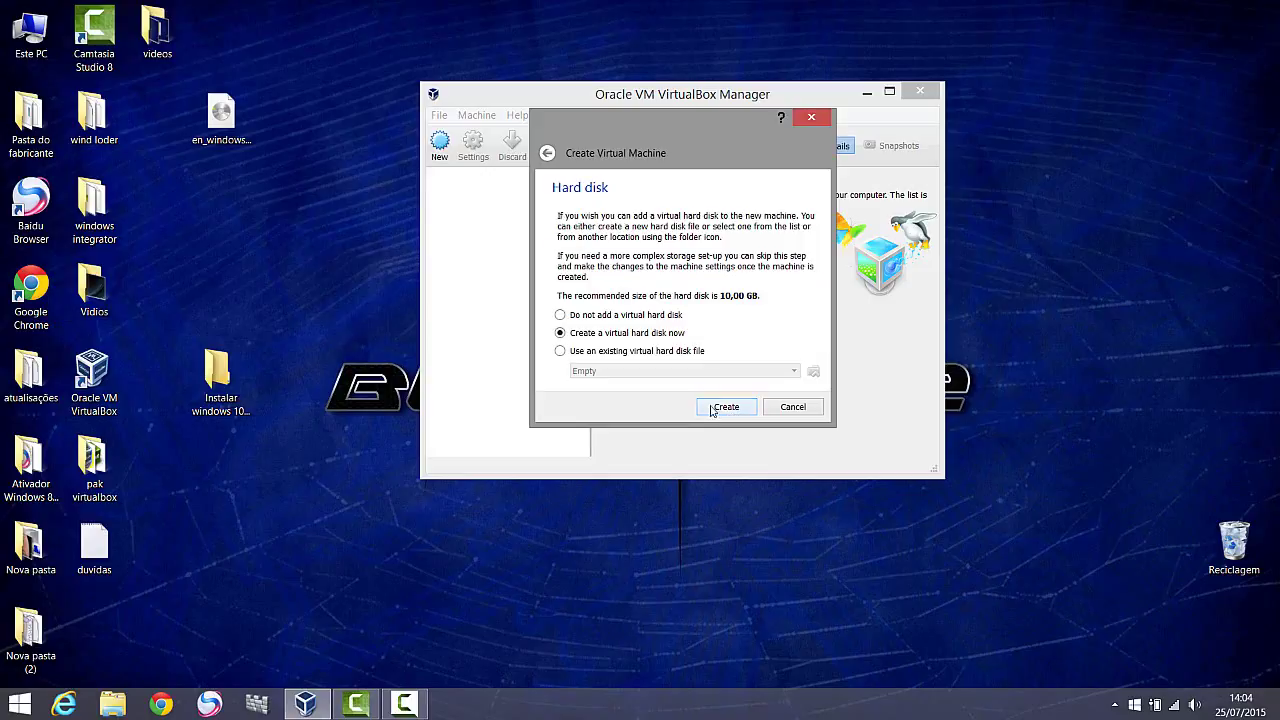
Create a new dynamically allocated VDI virtual hard disk of about 49.16 GB for the virtual machine
click(737, 410)
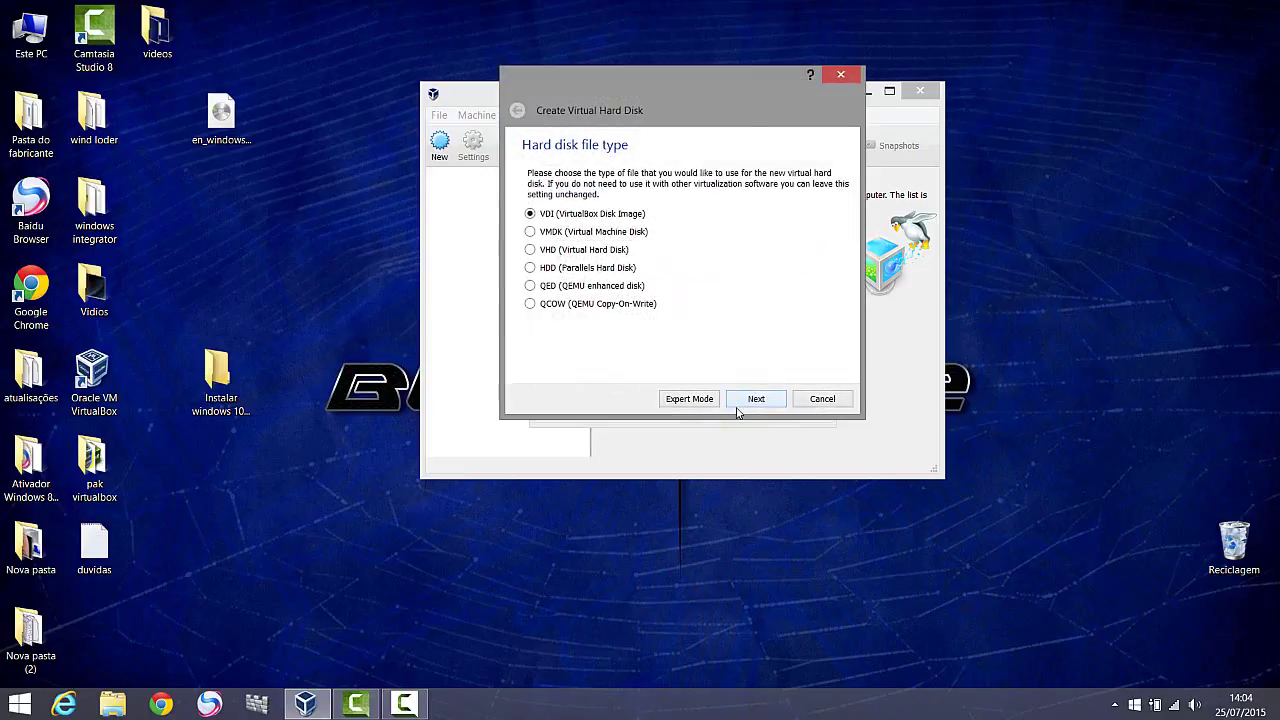
click(754, 400)
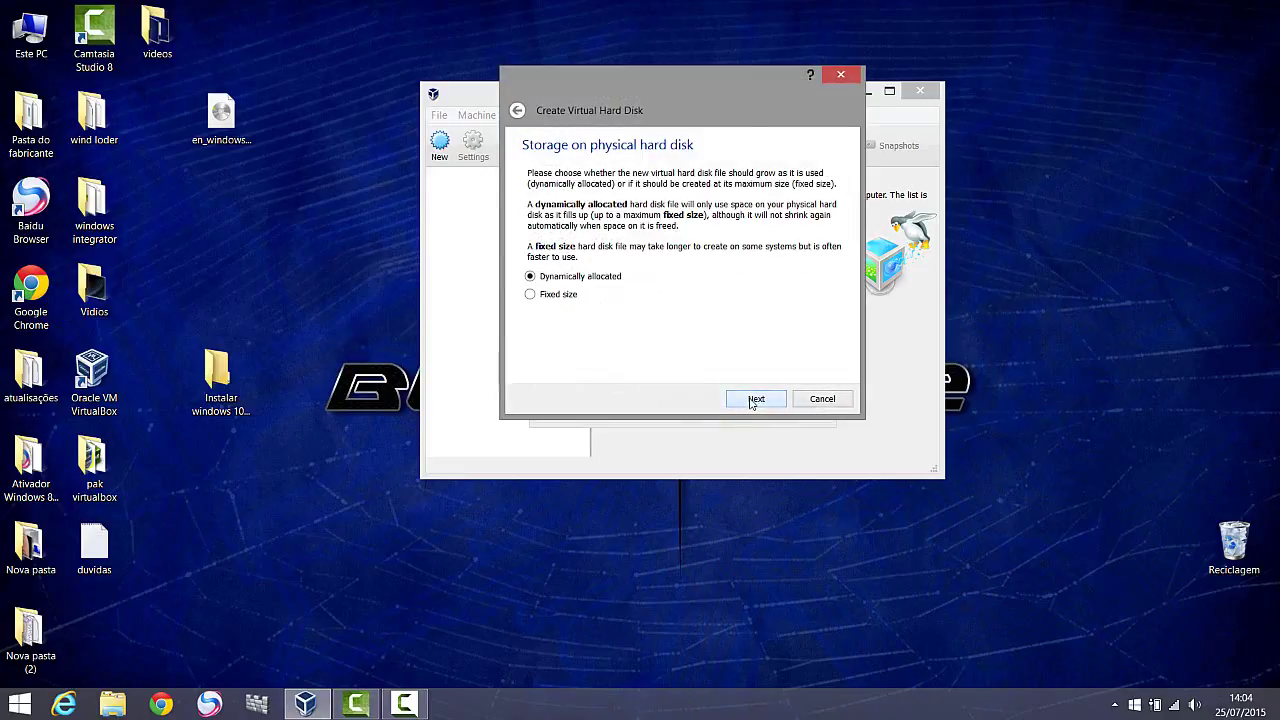
click(756, 400)
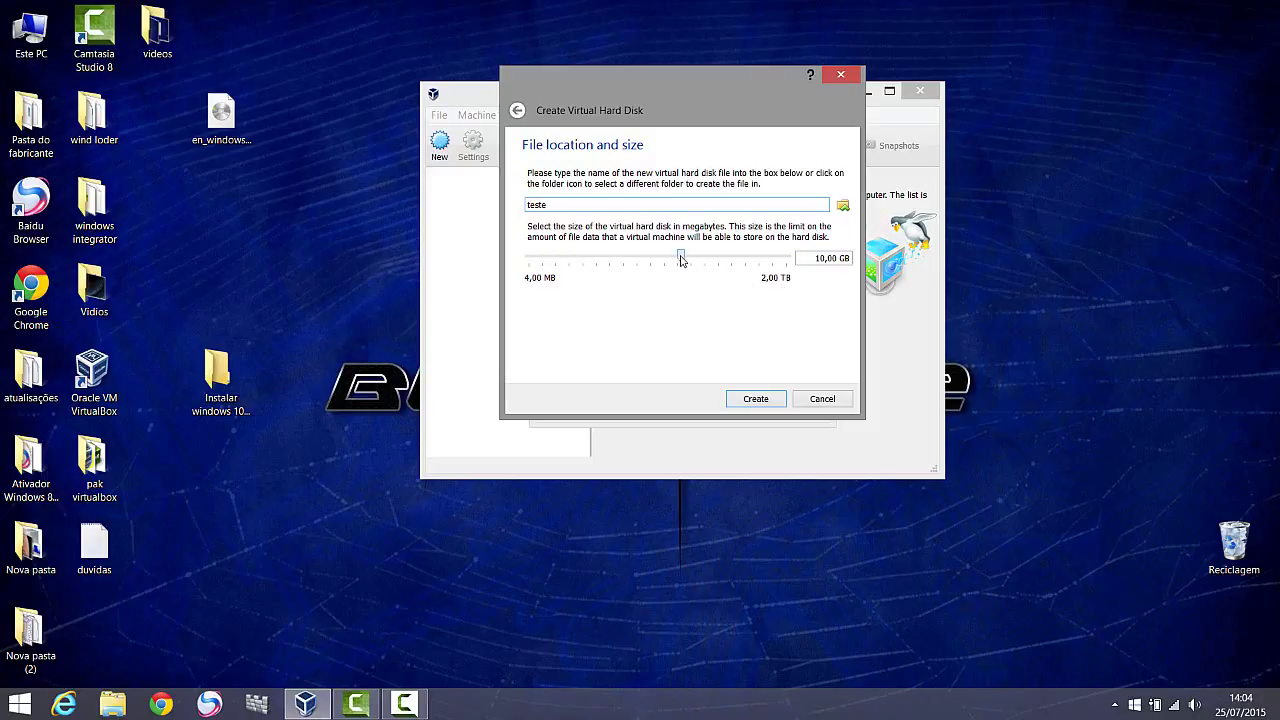
drag(682, 259, 713, 262)
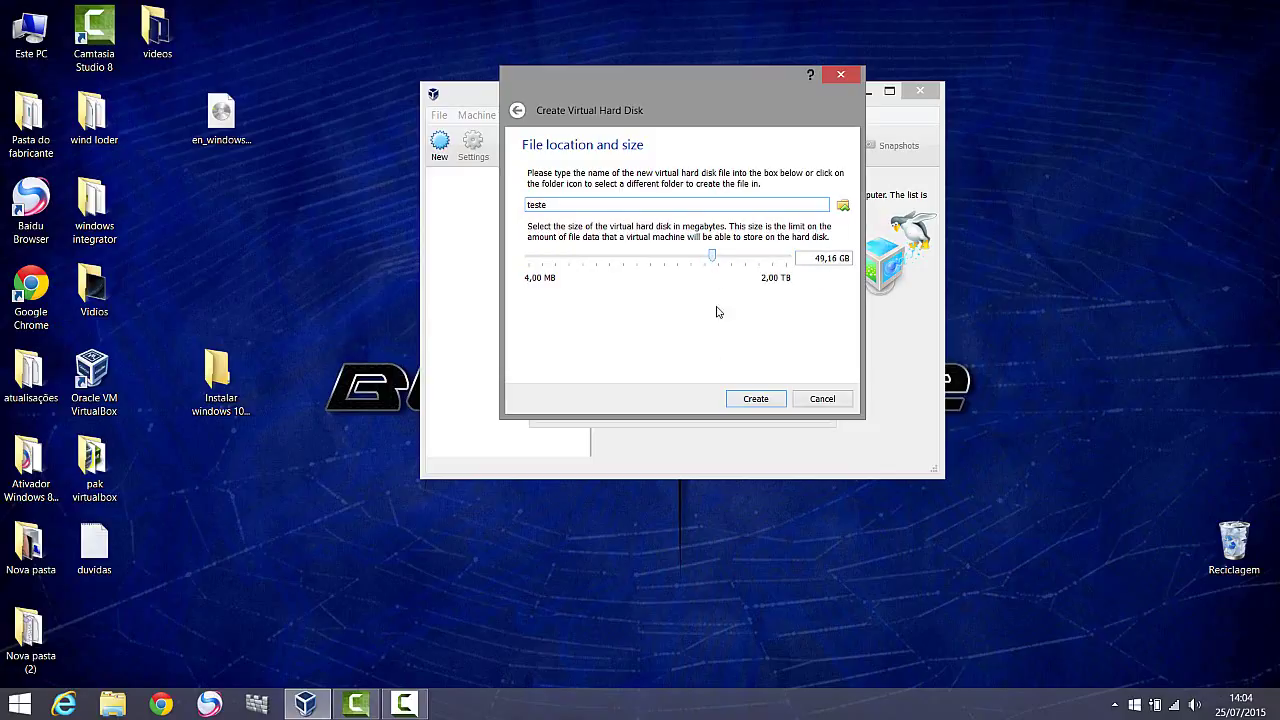
click(755, 399)
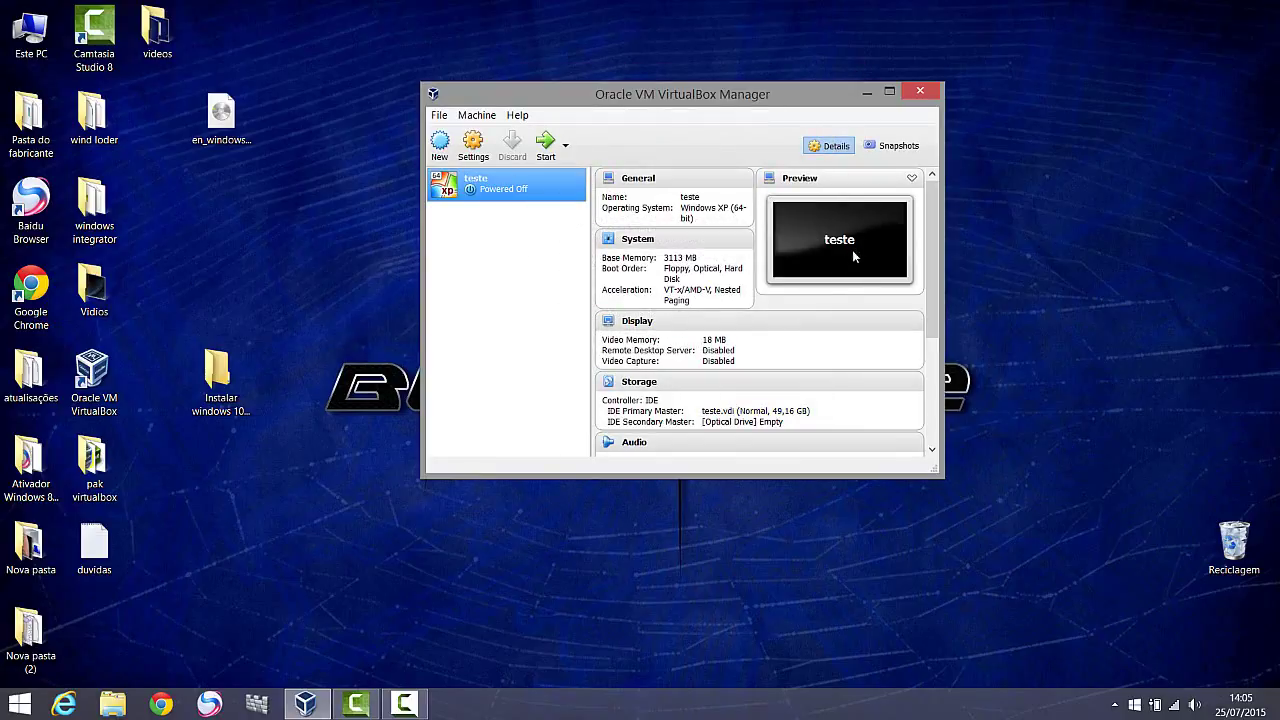
Start the teste virtual machine with en_windows_10_pro_10240_x86_dvd.iso from the desktop as its start-up disk
click(546, 148)
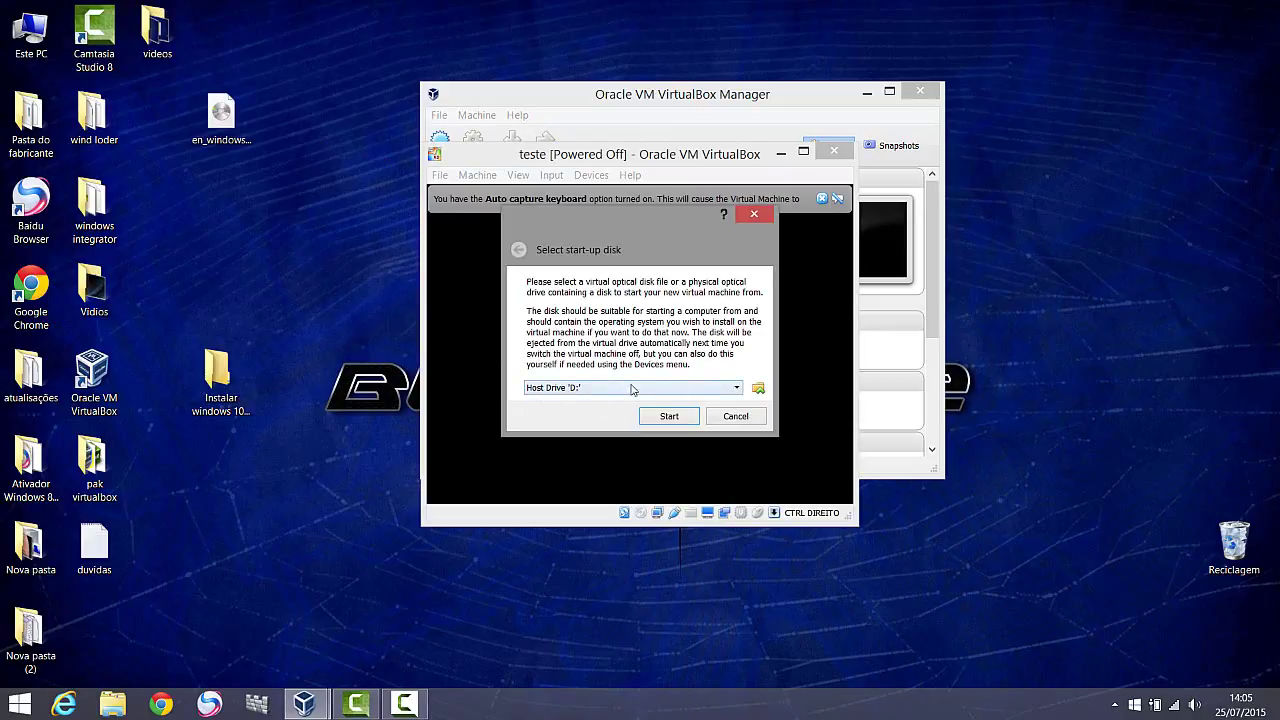
click(758, 389)
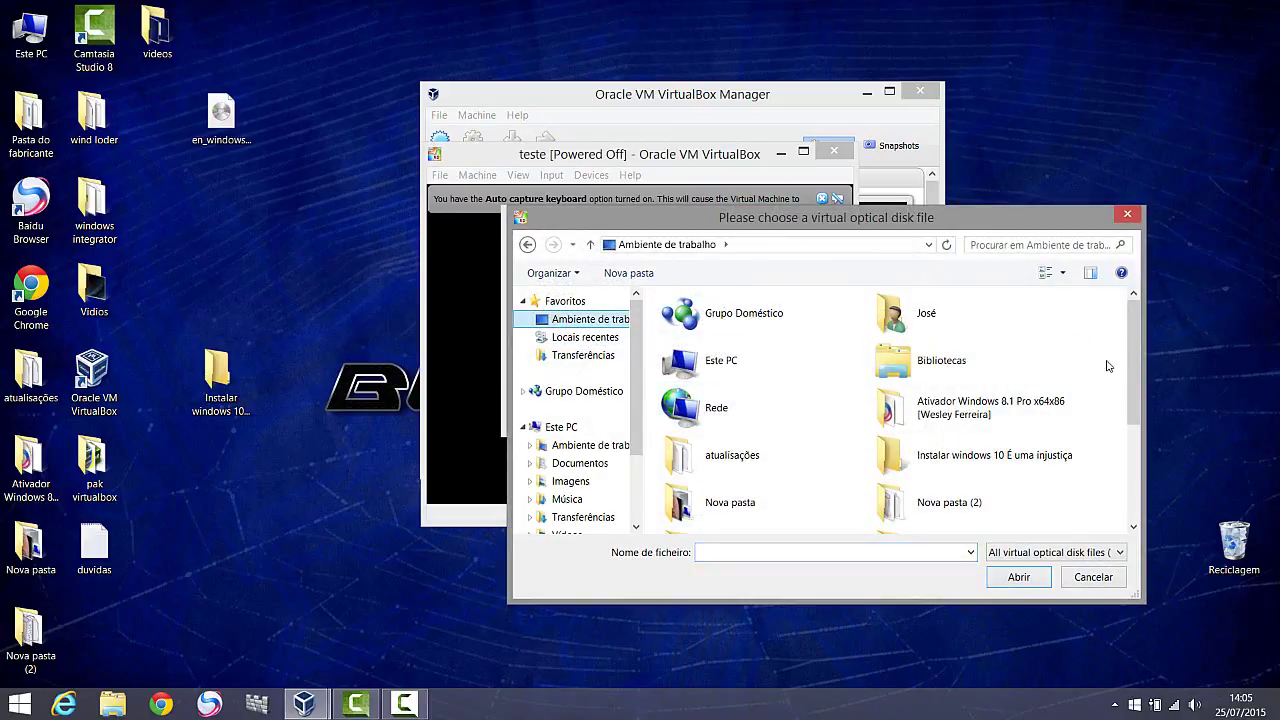
drag(1136, 382, 1147, 472)
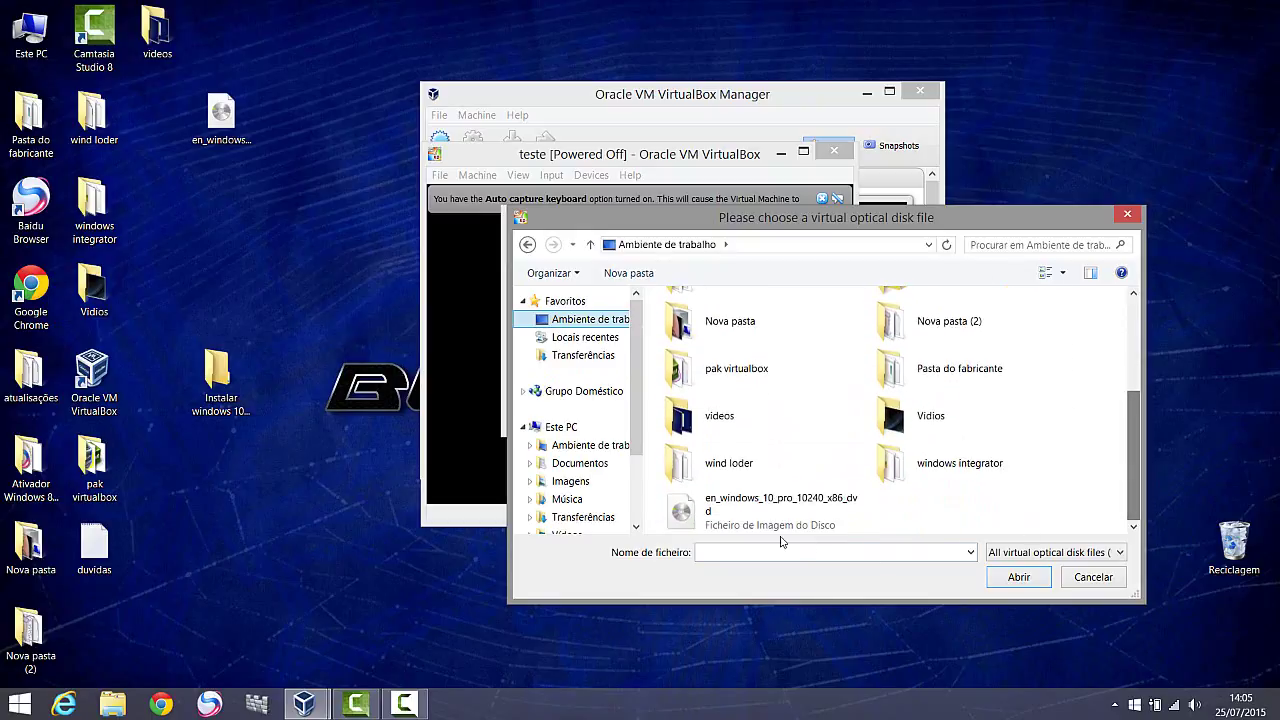
click(708, 510)
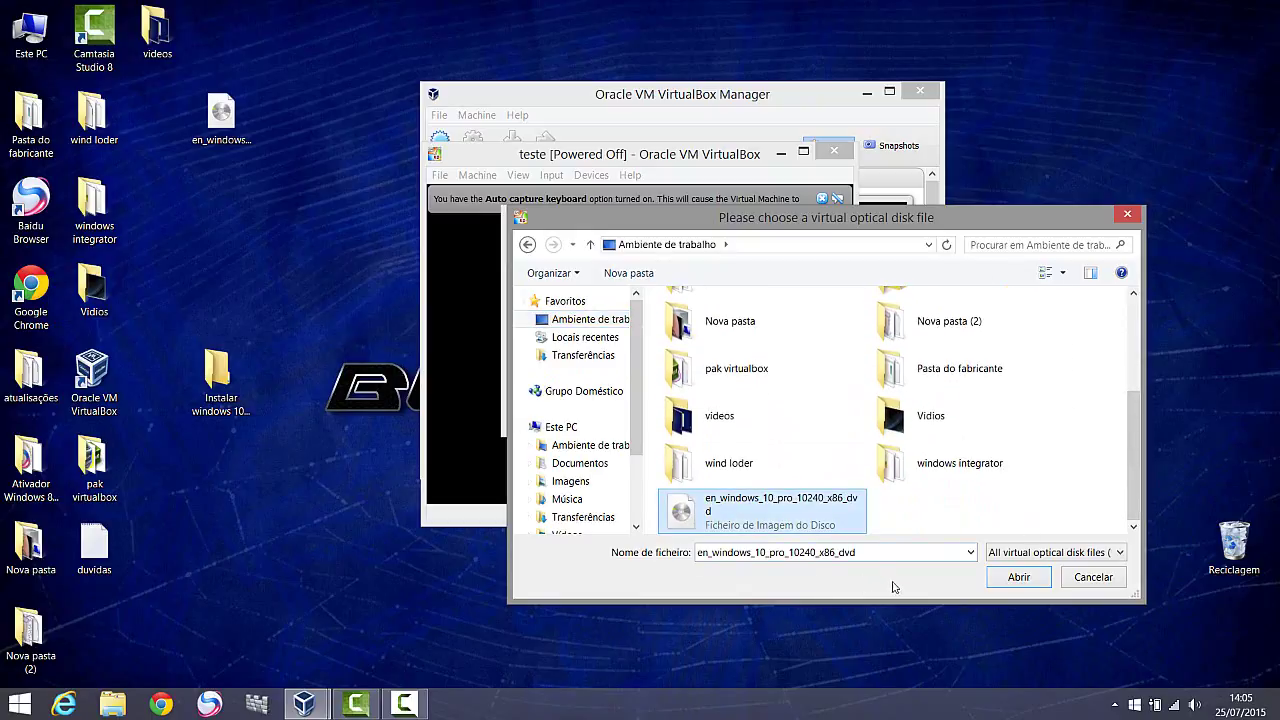
click(1019, 578)
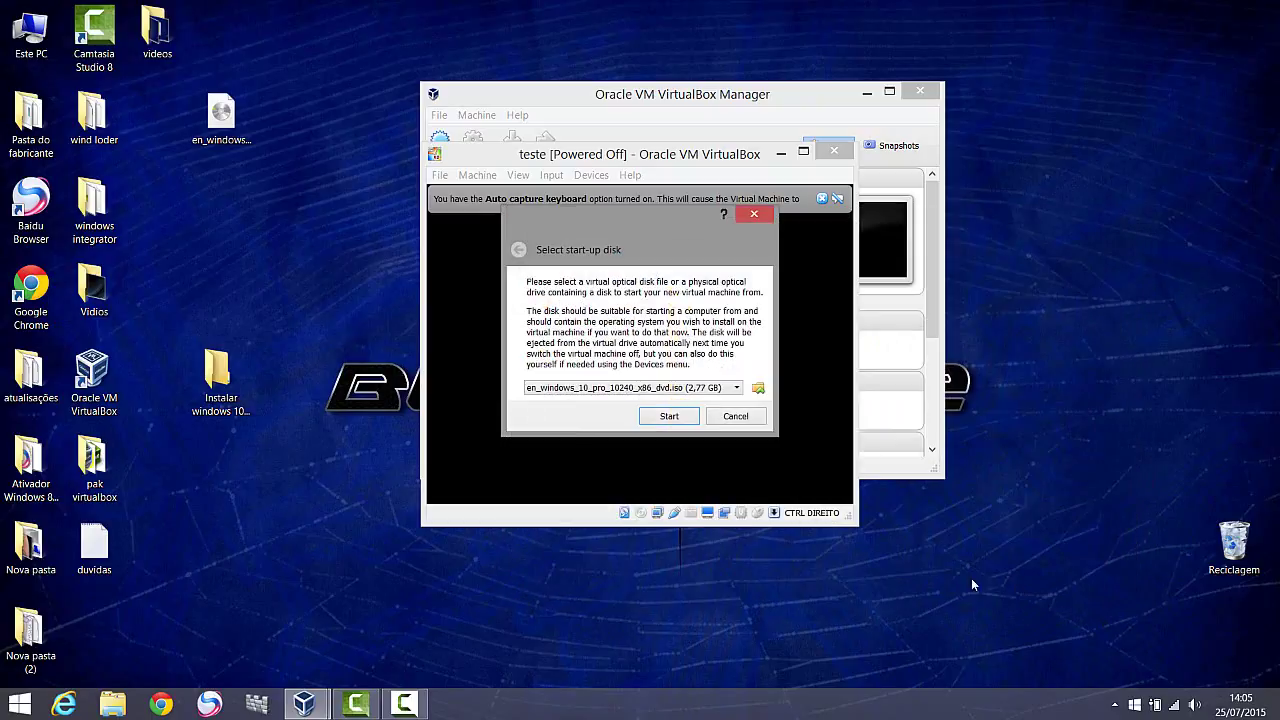
click(669, 417)
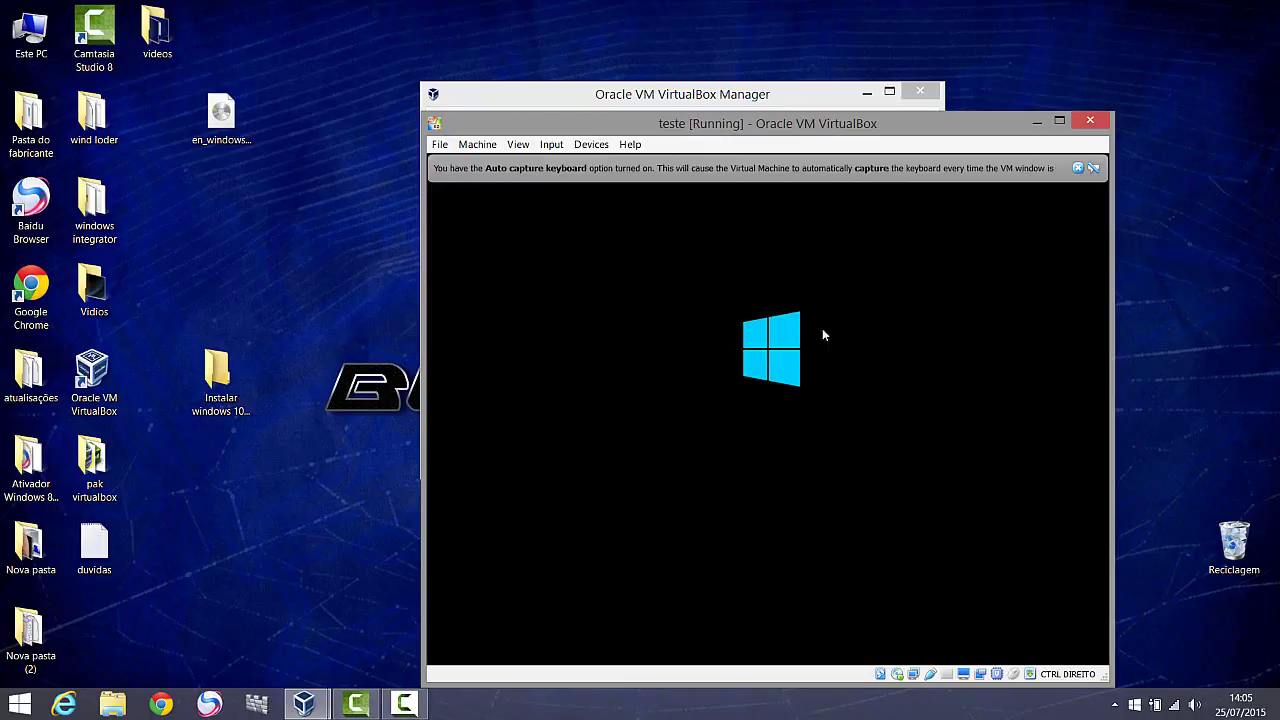
Move the running virtual machine's window up the desktop and dismiss its keyboard capture and mouse integration notices
drag(630, 124, 615, 18)
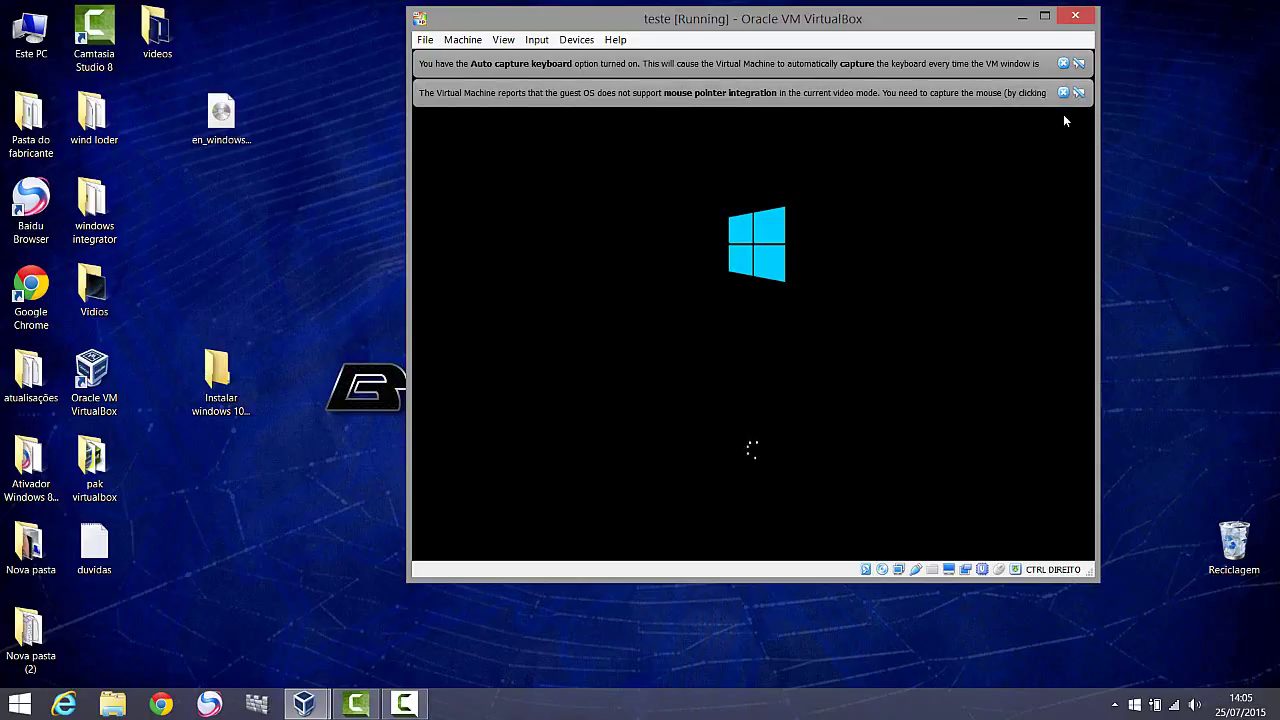
click(1062, 92)
click(1062, 63)
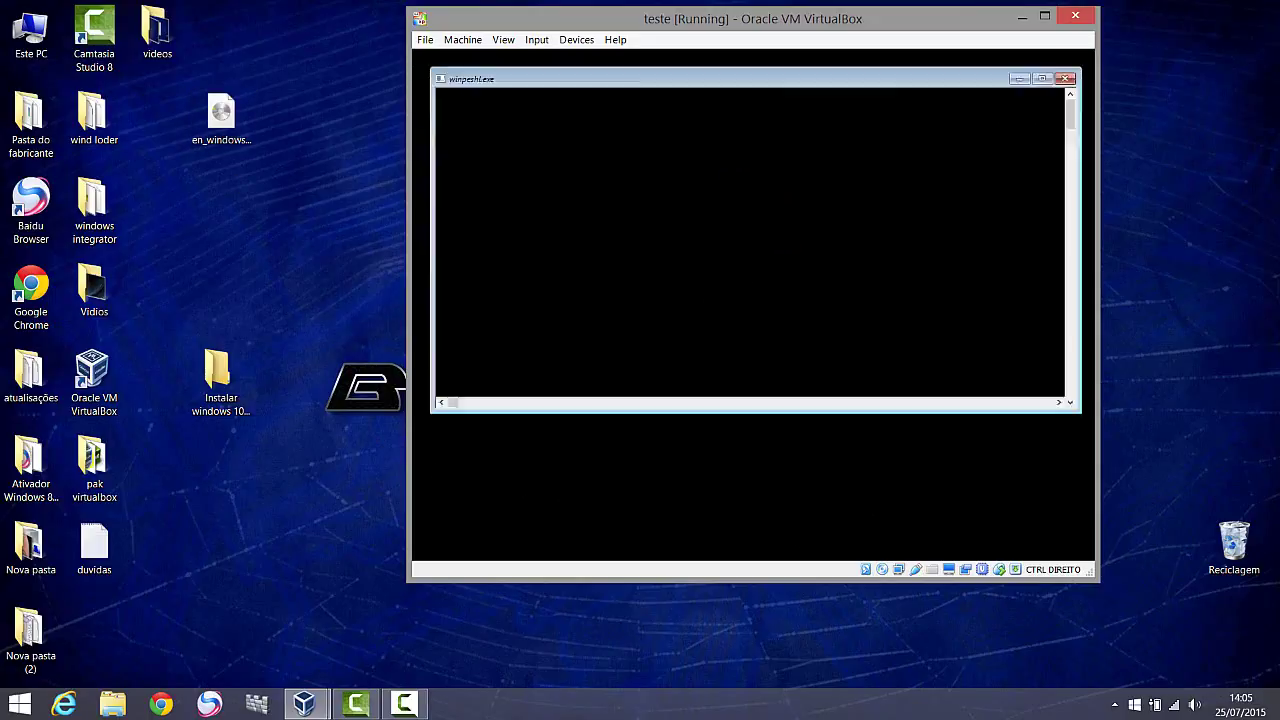